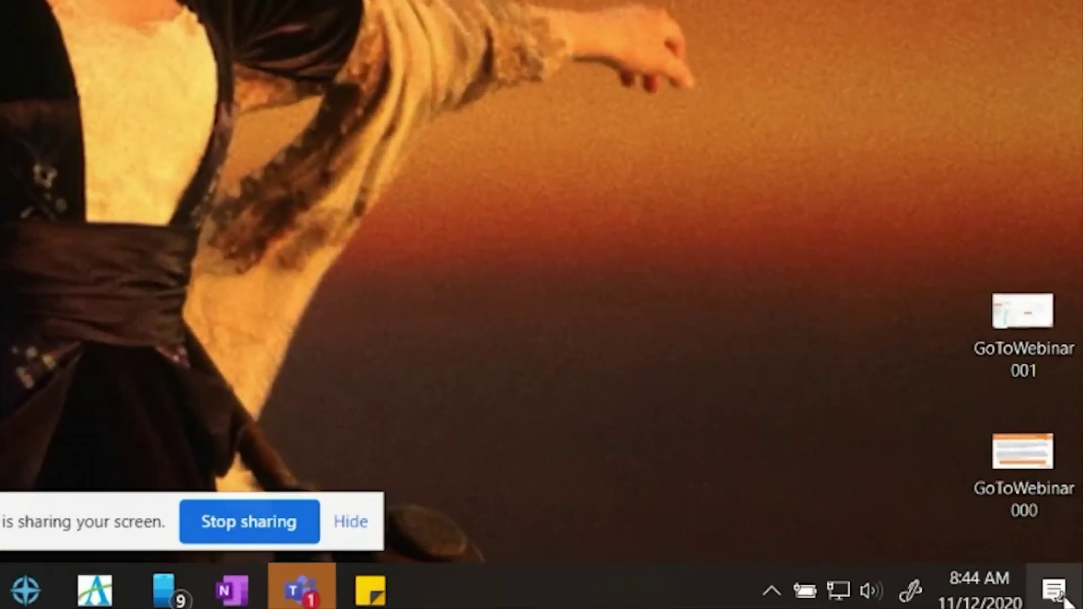
{"action": "left_click", "coordinate": [1068, 599]}
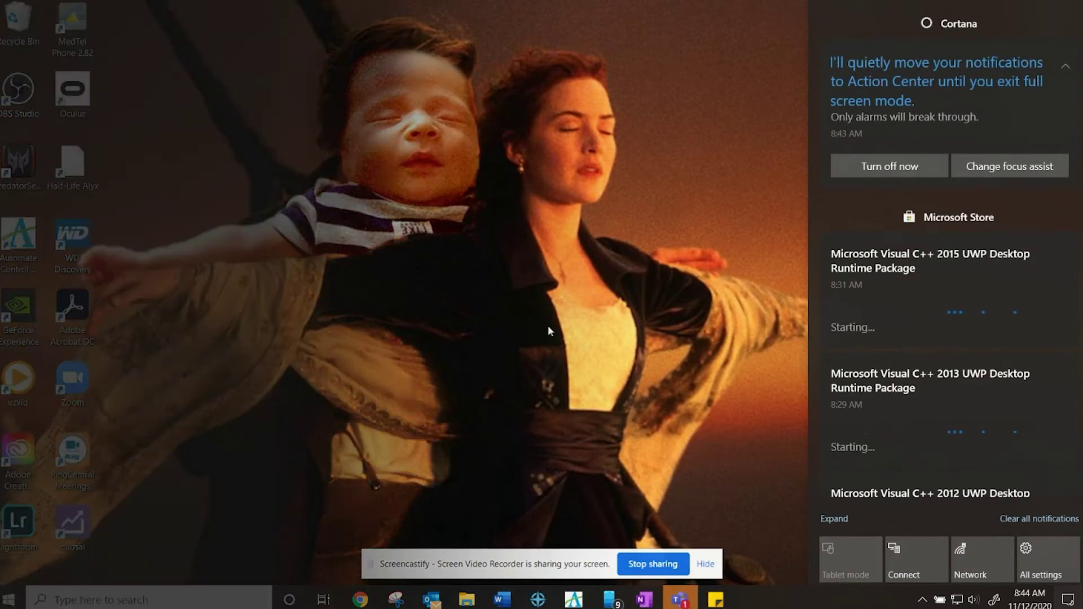
{"action": "key", "text": "super+a"}
{"action": "key", "text": "super+a"}
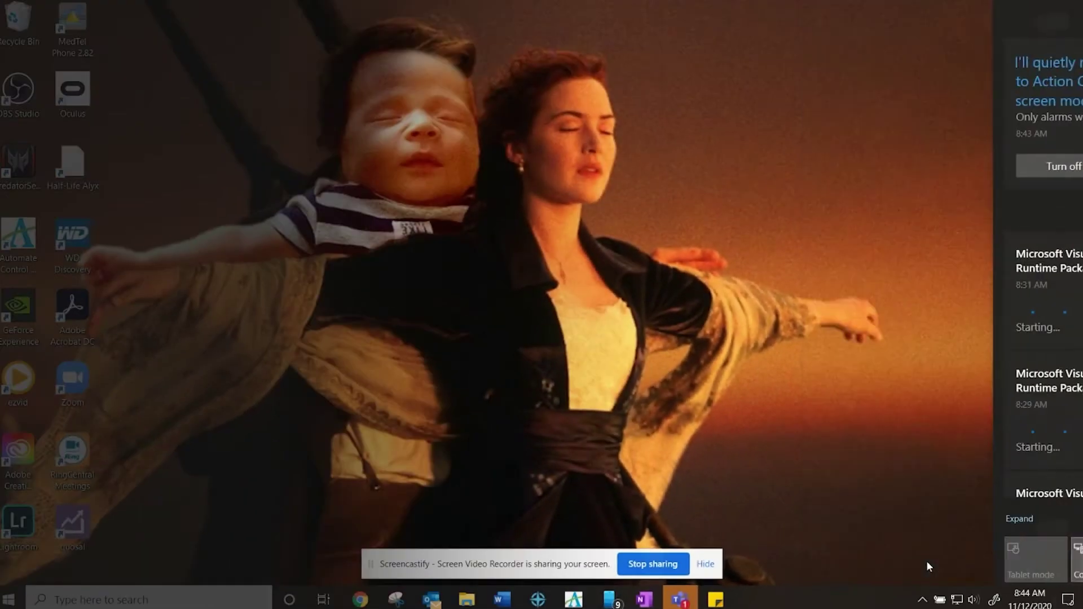
Open the Connect wireless display list and pick the 49" TCL Roku TV
{"action": "left_click", "coordinate": [838, 532]}
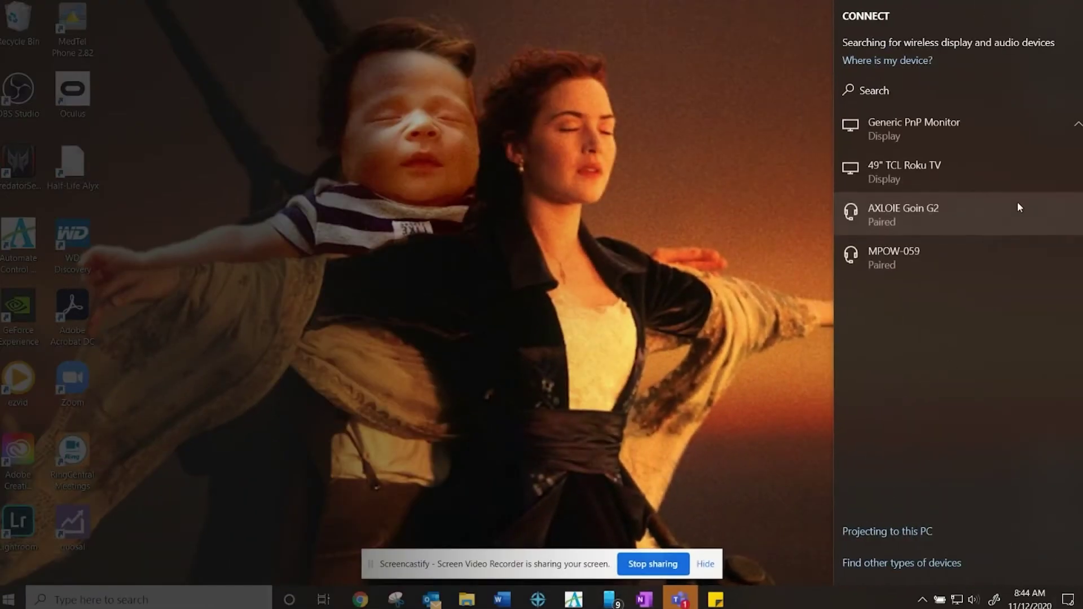
{"action": "left_click", "coordinate": [940, 169]}
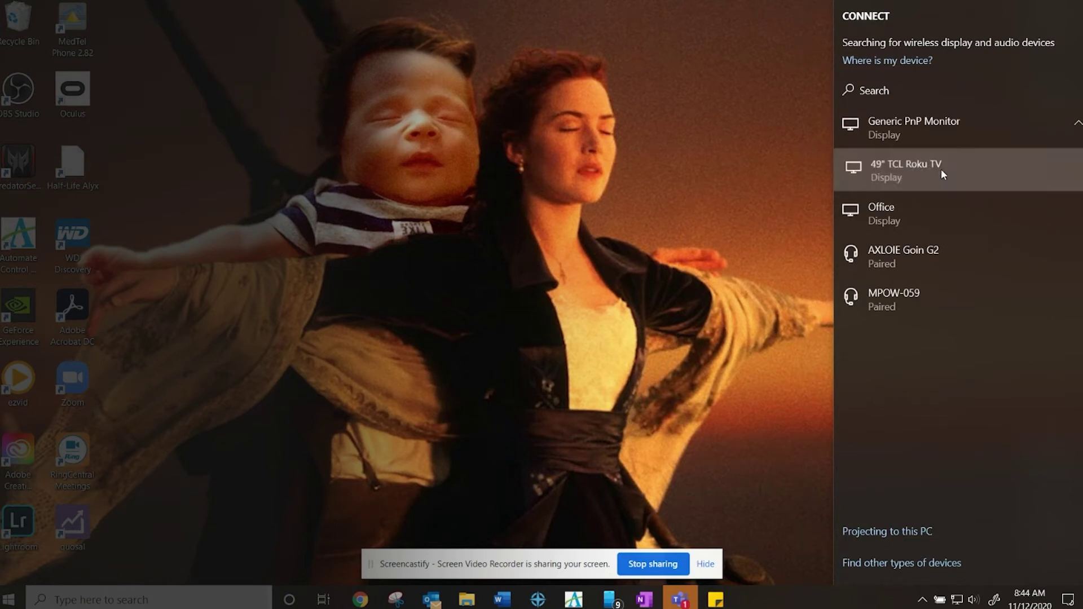